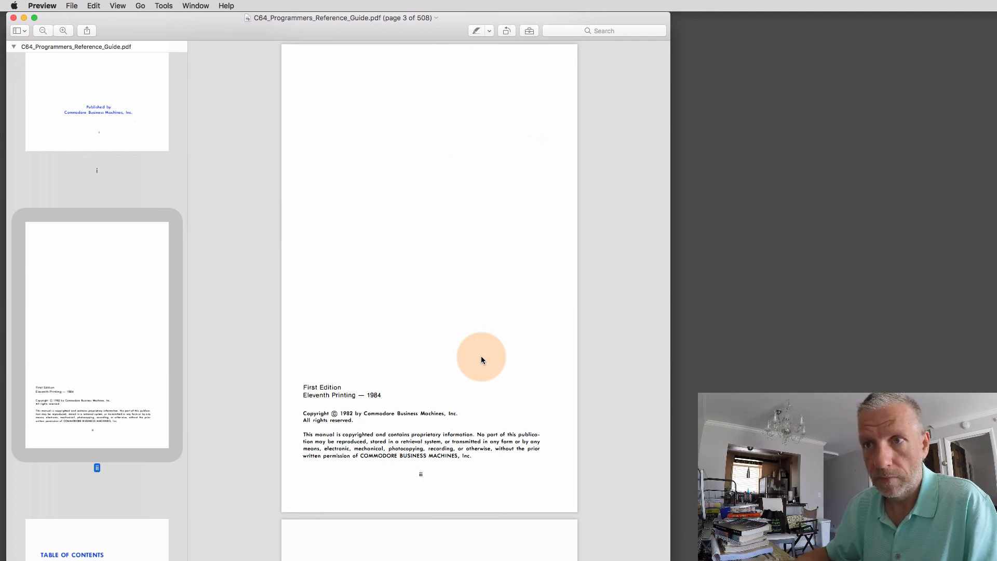
# Select the guide's pages from the title page (i) through page 487, leaving out the cover pages.
pyautogui.scroll(5, 216, 225)
pyautogui.scroll(6, 141, 179)
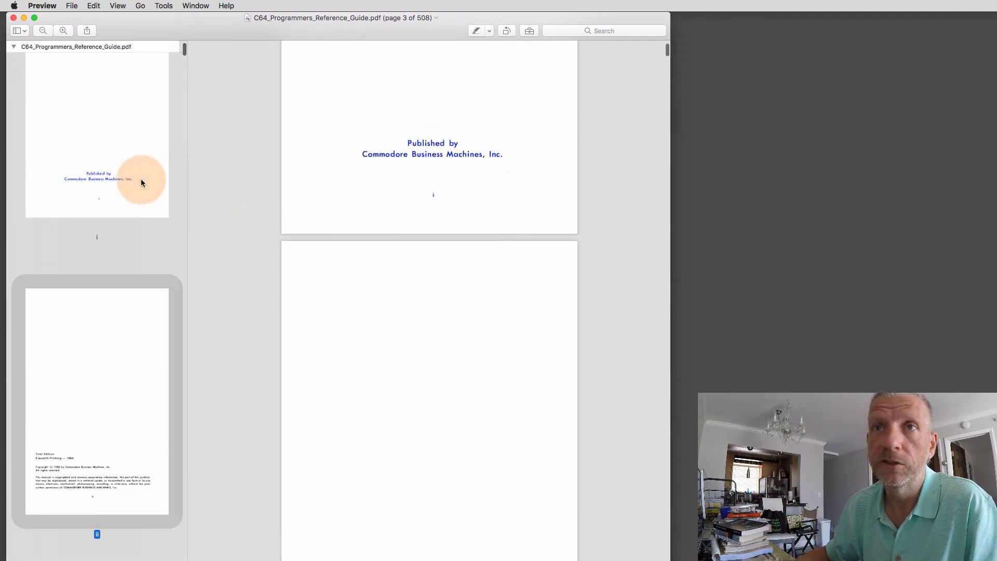
pyautogui.click(110, 328)
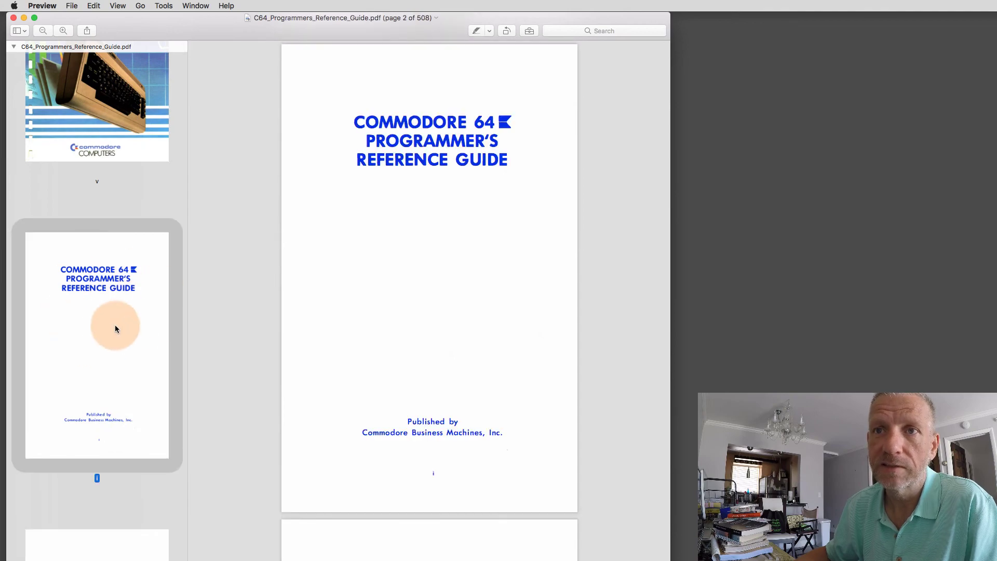
pyautogui.scroll(-15, 107, 326)
pyautogui.scroll(-20, 107, 324)
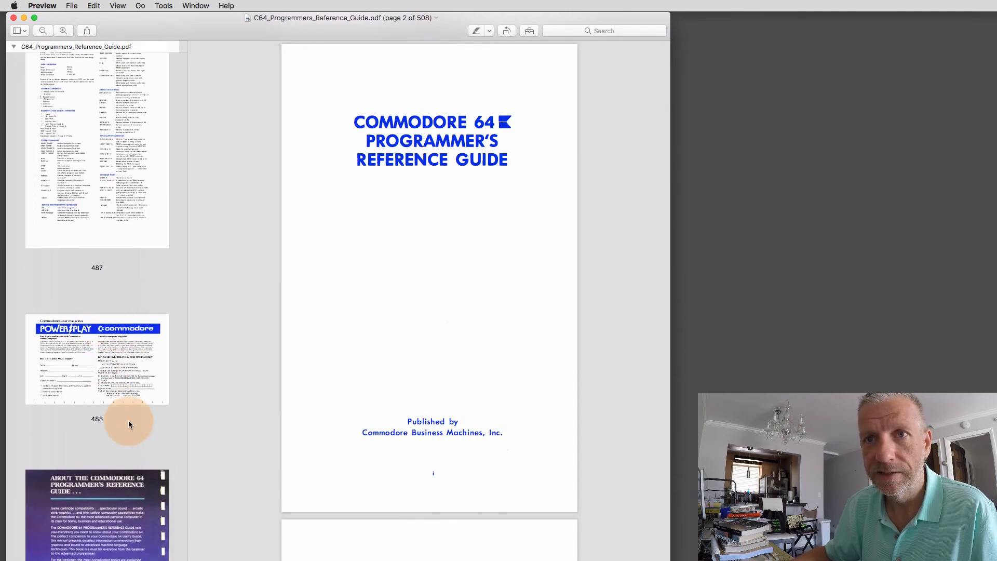
pyautogui.click(131, 190)
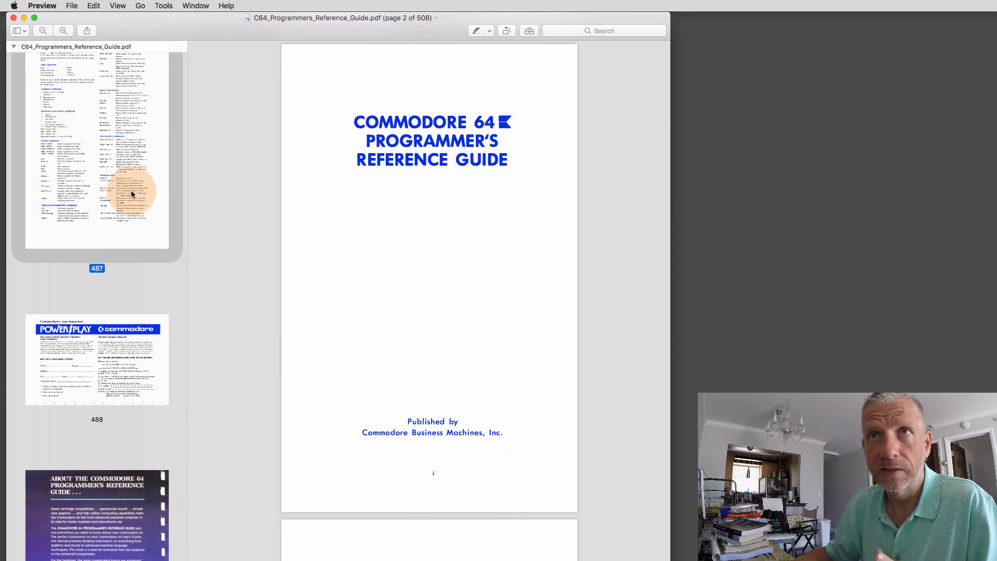
# Open the print settings for the guide and look through the first pages of the print preview.
pyautogui.click(72, 7)
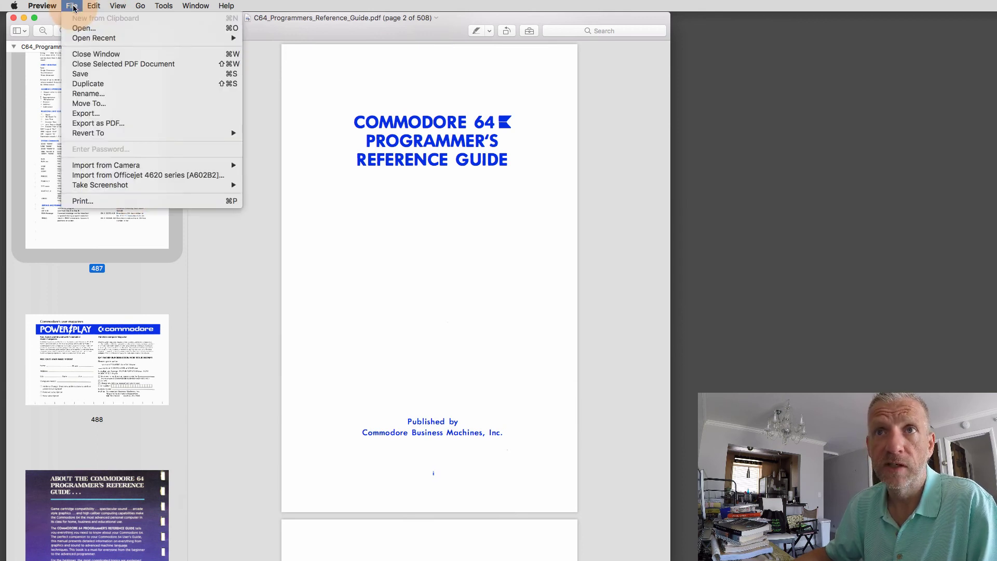
pyautogui.click(114, 201)
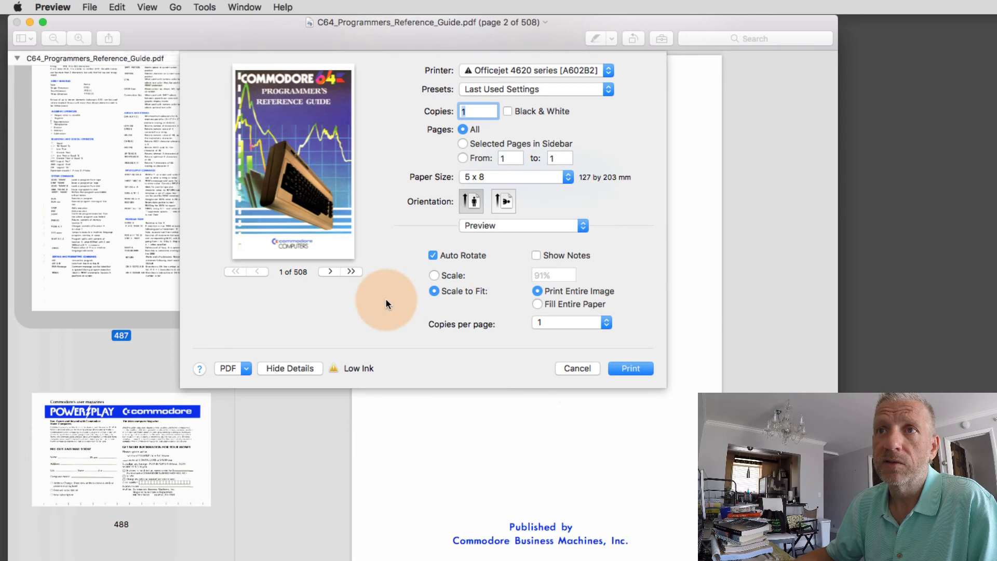
pyautogui.click(328, 272)
pyautogui.click(328, 273)
pyautogui.click(328, 273)
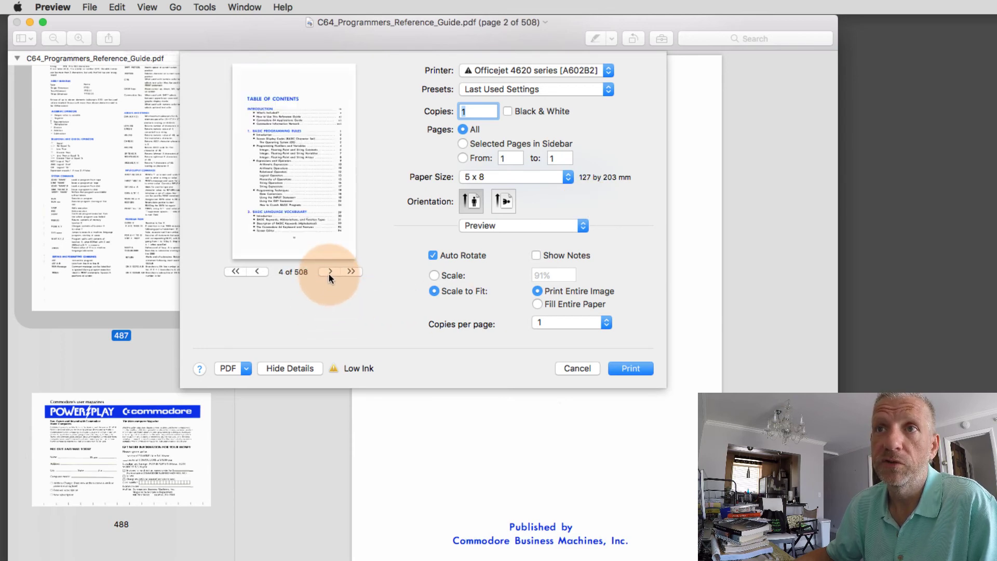
pyautogui.click(328, 272)
pyautogui.click(255, 270)
pyautogui.click(255, 270)
pyautogui.click(255, 270)
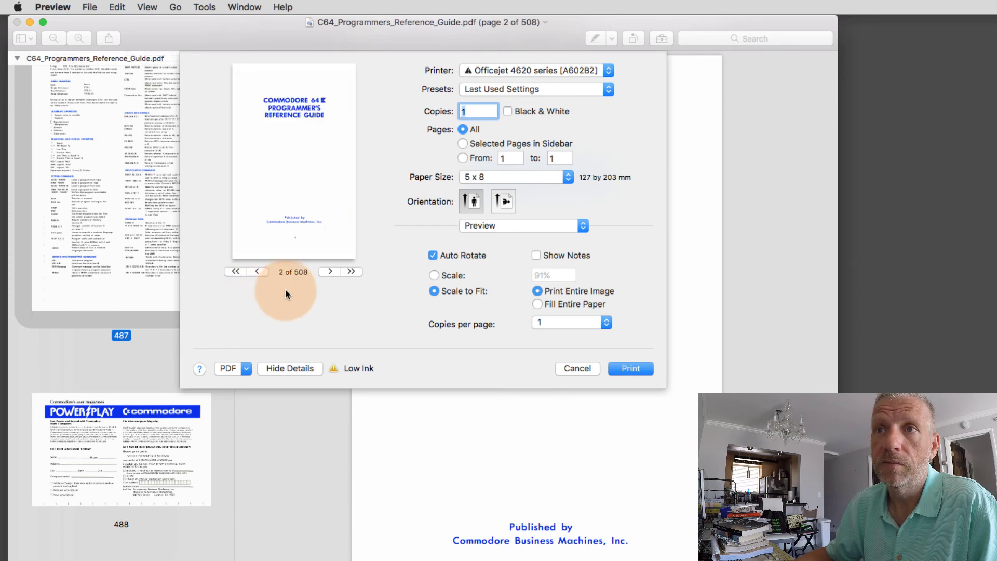
# Check the available paper sizes, including the 6" x 9" entry, and keep the 5 x 8 paper size.
pyautogui.click(565, 177)
pyautogui.moveTo(565, 178)
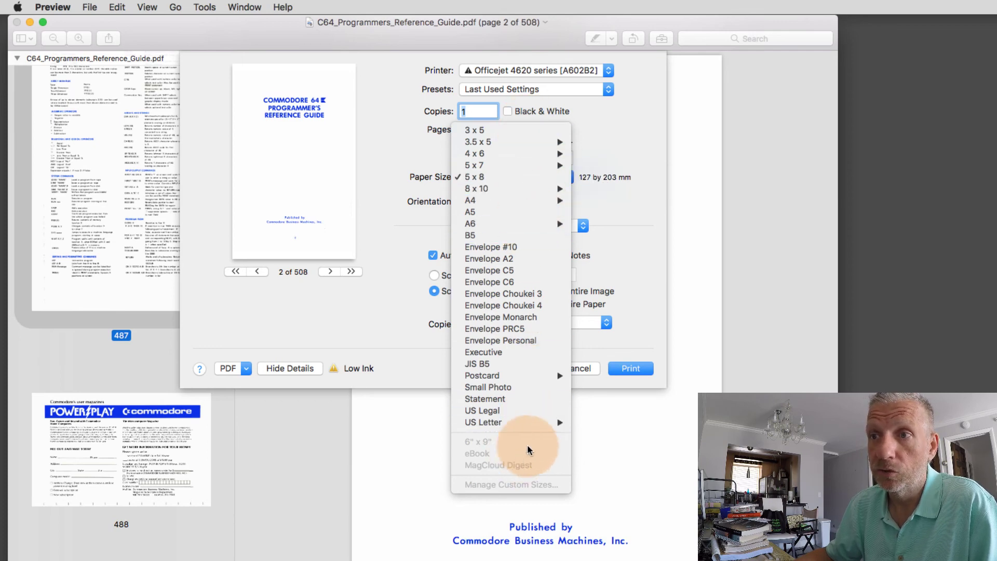
pyautogui.moveTo(493, 442)
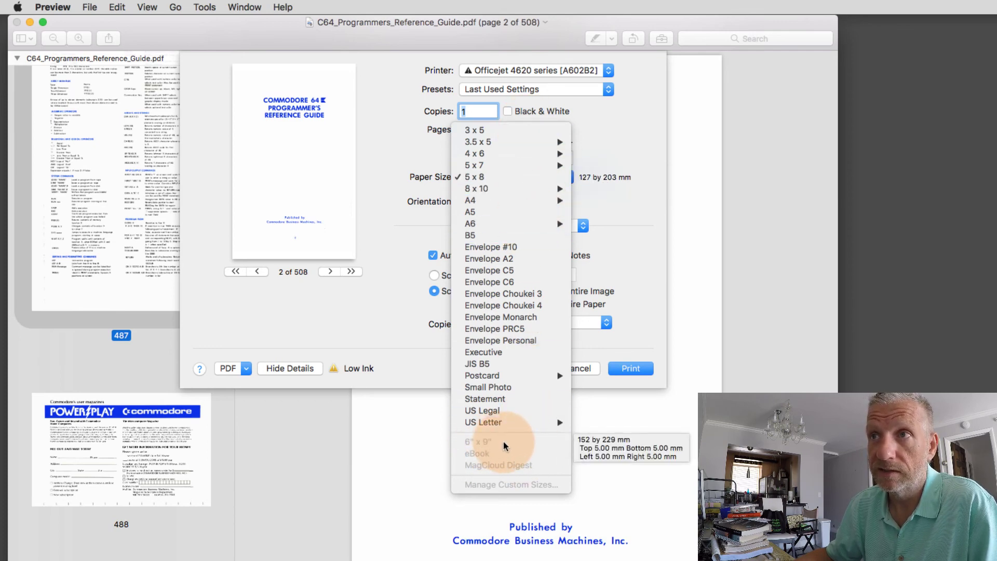
pyautogui.click(540, 178)
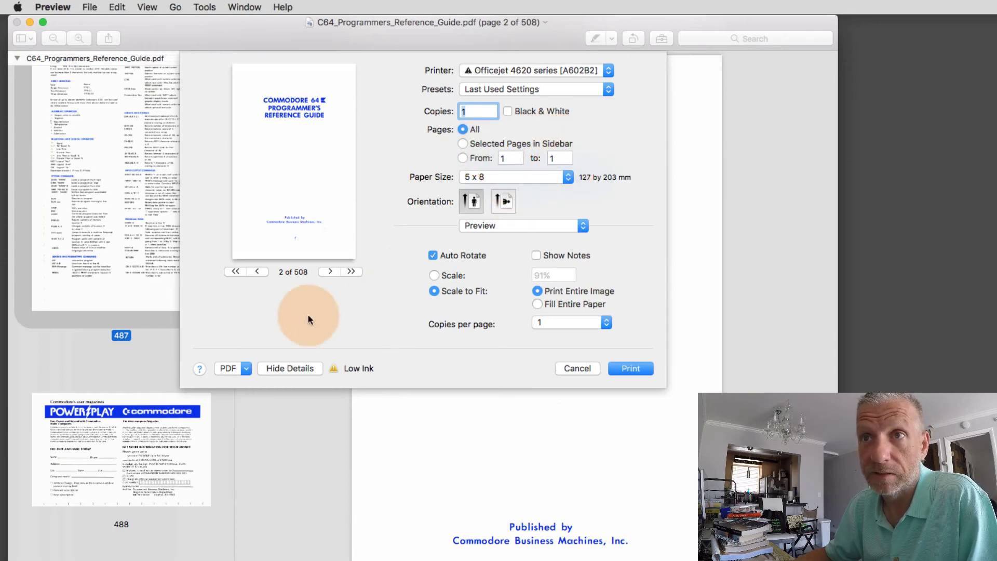
# Restrict the print range to the pages selected in the sidebar and check the first seven pages in the preview.
pyautogui.click(252, 271)
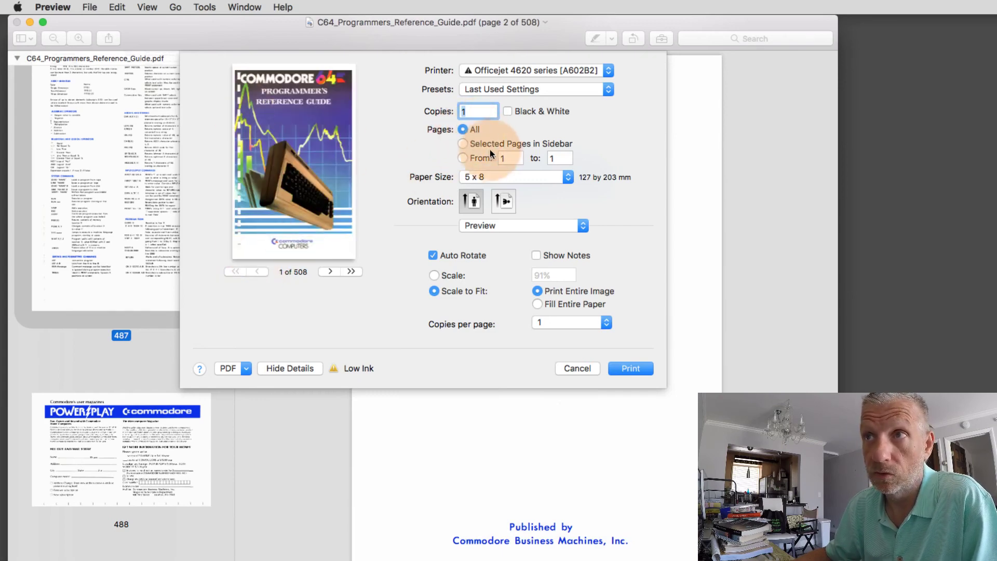
pyautogui.click(462, 143)
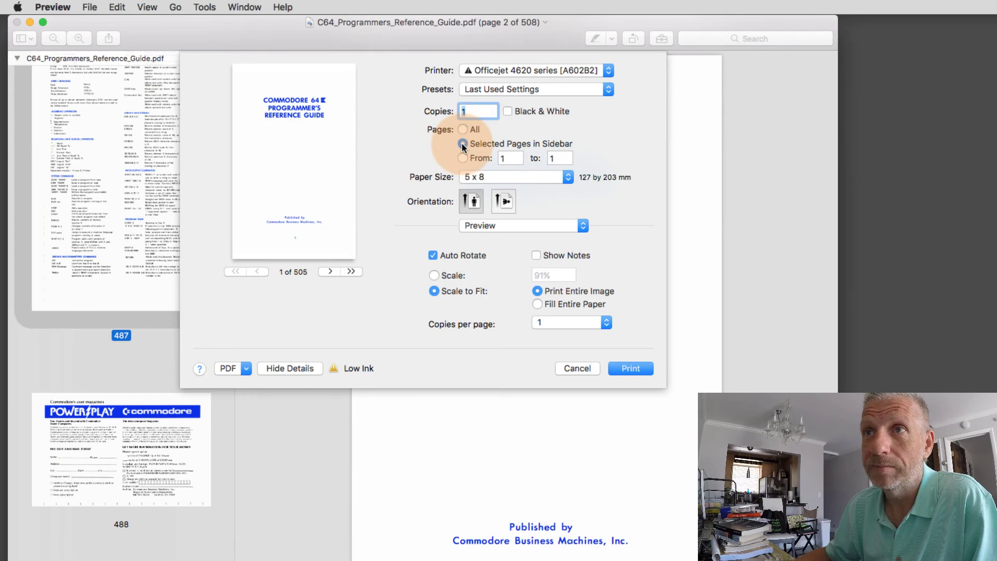
pyautogui.click(326, 271)
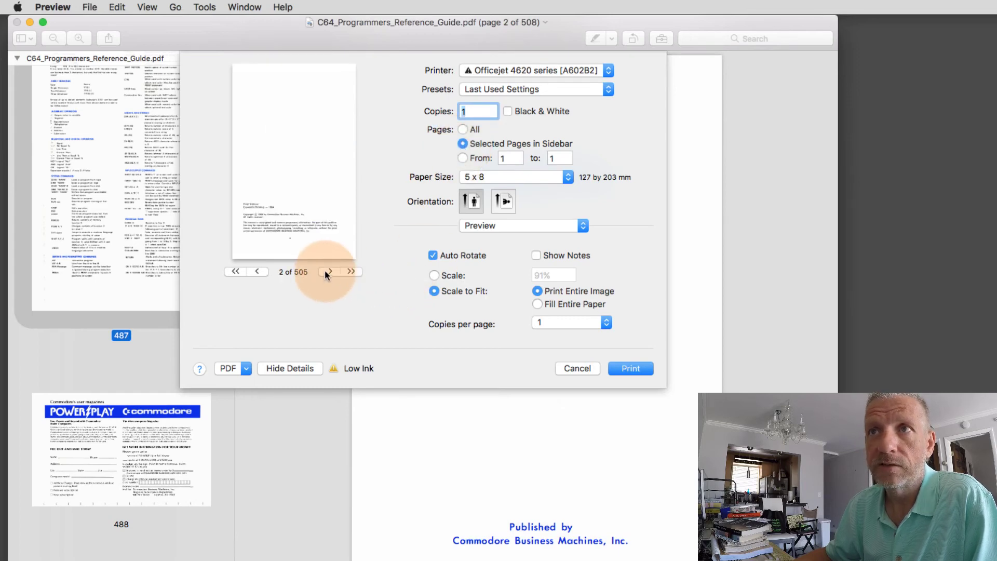
pyautogui.click(325, 270)
pyautogui.click(325, 270)
pyautogui.click(326, 271)
pyautogui.click(326, 271)
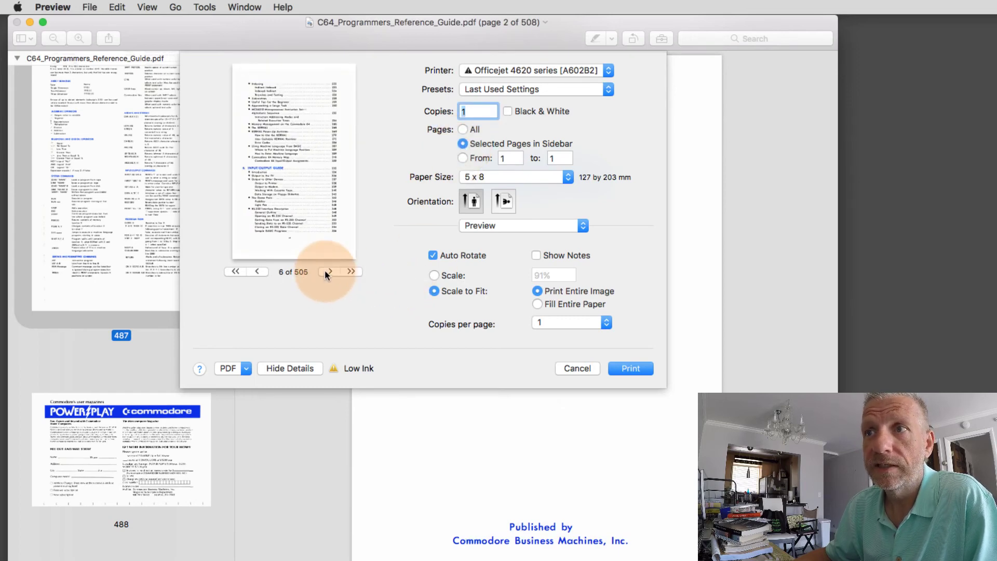
pyautogui.click(325, 271)
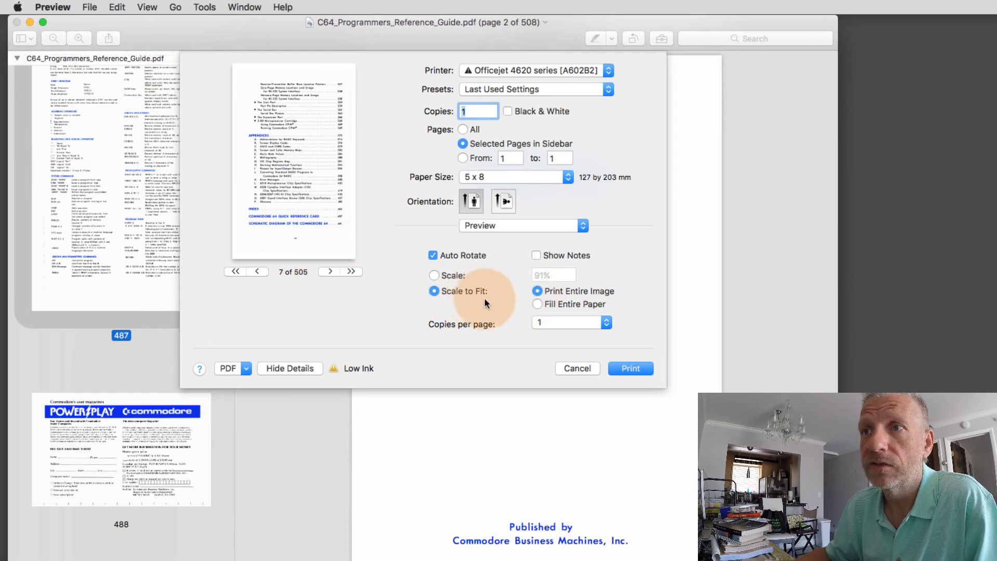
# Switch the print sizing from scale-to-fit to a fixed scale and set it to 100%.
pyautogui.click(435, 275)
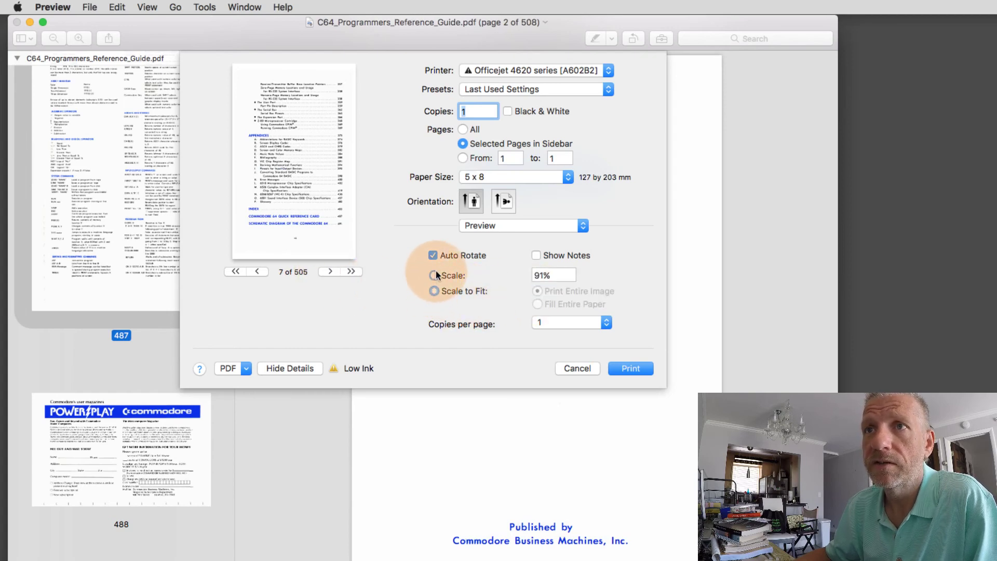
pyautogui.click(555, 275)
pyautogui.moveTo(555, 276); pyautogui.dragTo(500, 273)
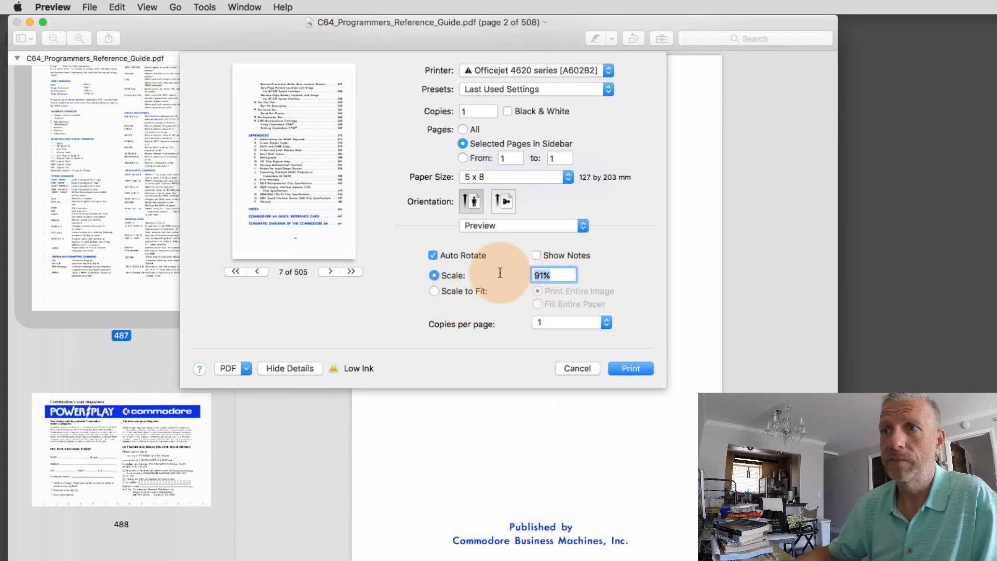
pyautogui.write('100')
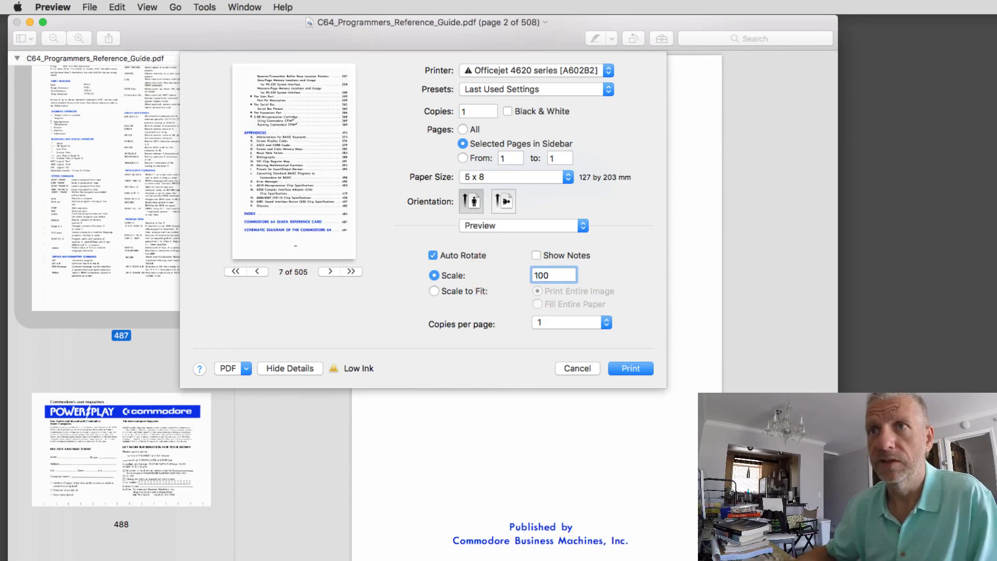
# Examine the print preview from page 8 to page 16 to judge margins and layout at the fixed scale.
pyautogui.click(329, 271)
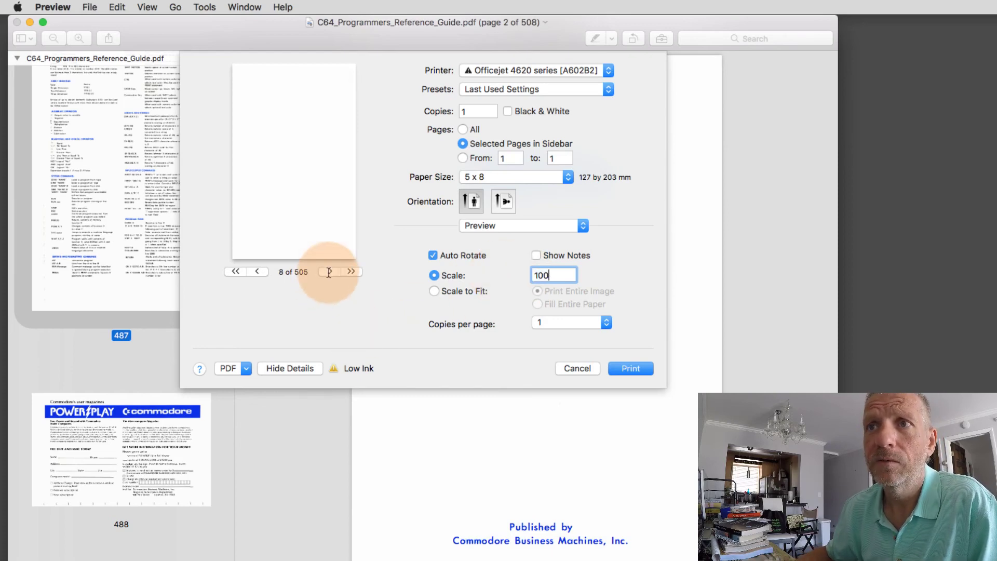
pyautogui.click(329, 271)
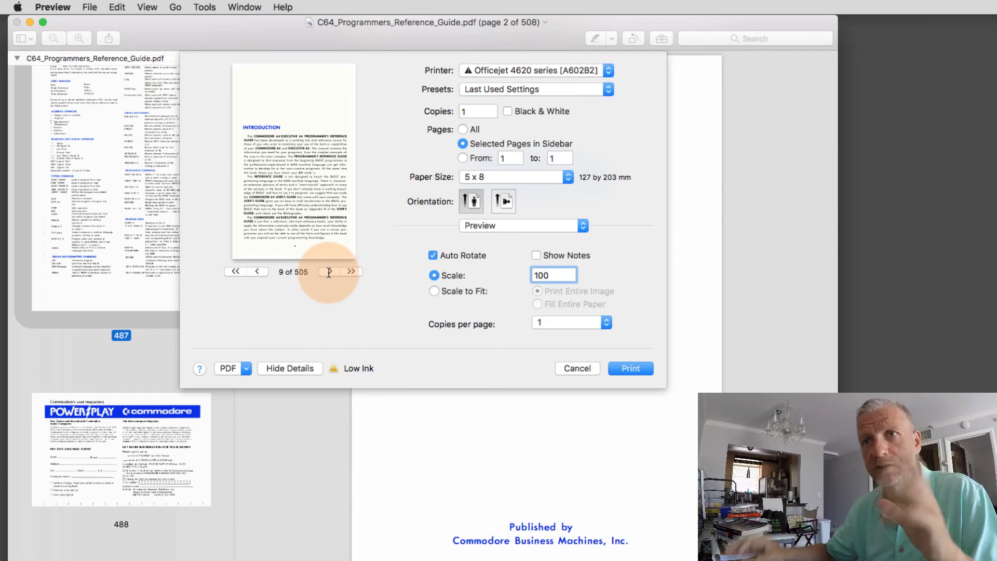
pyautogui.click(329, 272)
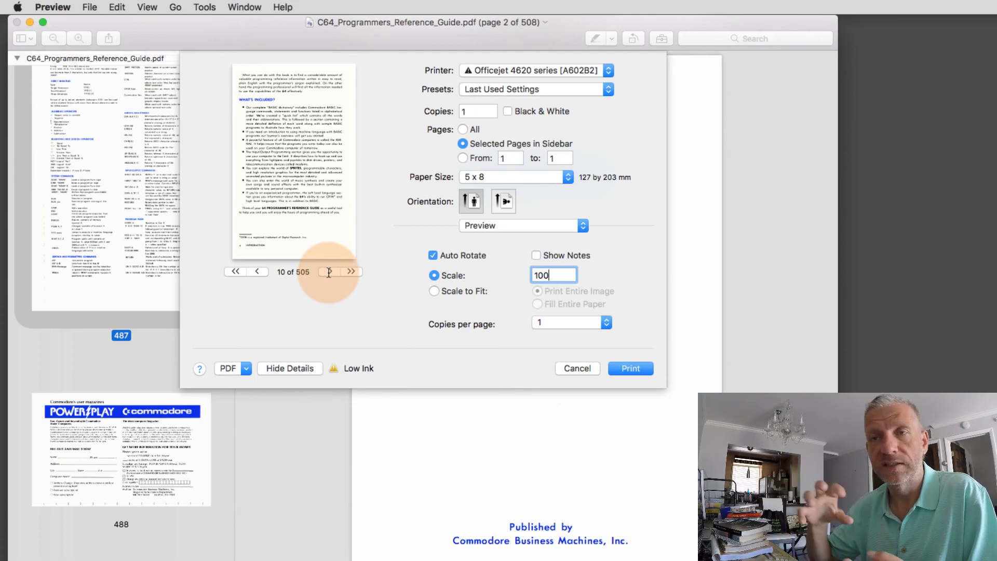
pyautogui.click(328, 272)
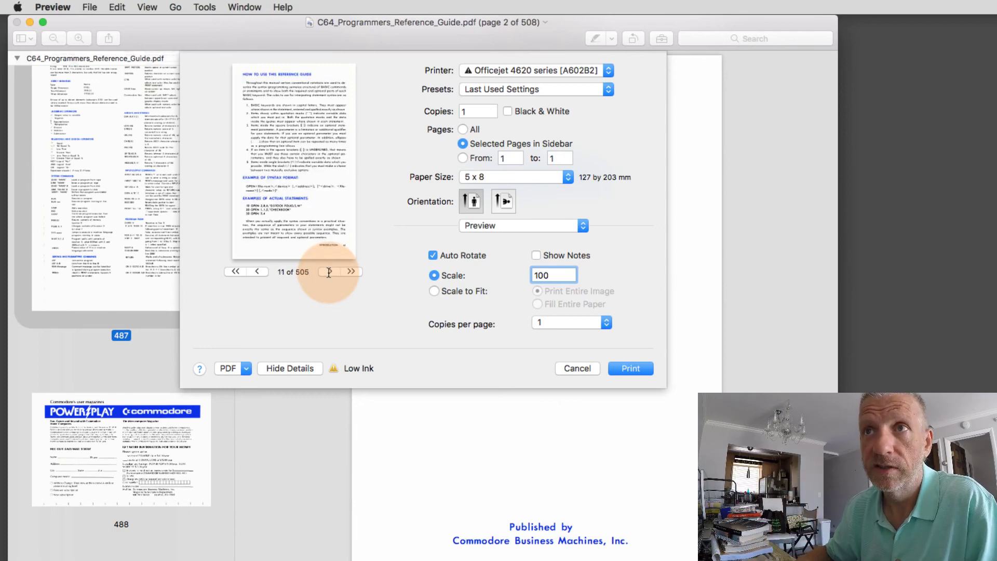
pyautogui.click(329, 272)
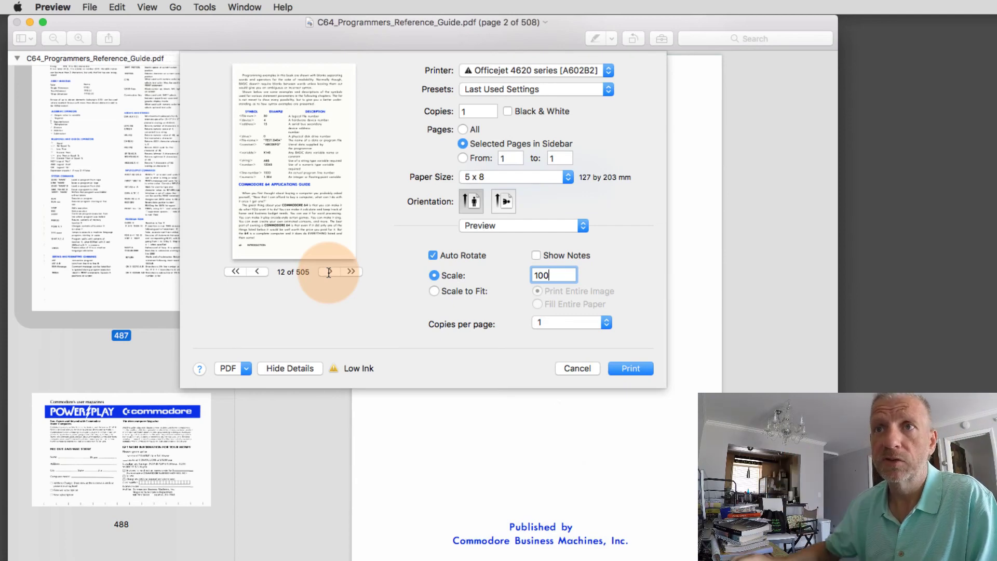
pyautogui.click(329, 272)
pyautogui.click(329, 272)
pyautogui.click(329, 272)
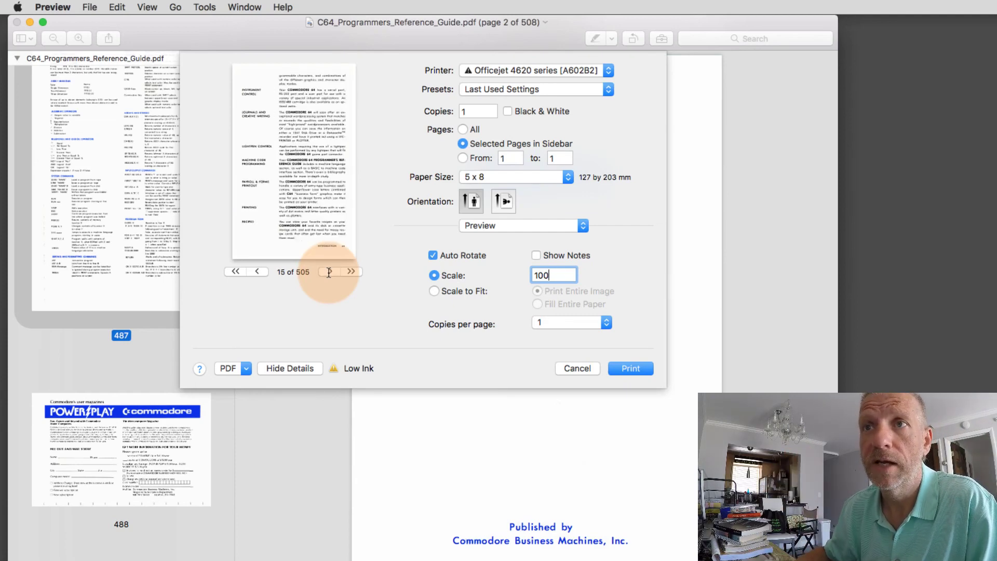
pyautogui.click(329, 272)
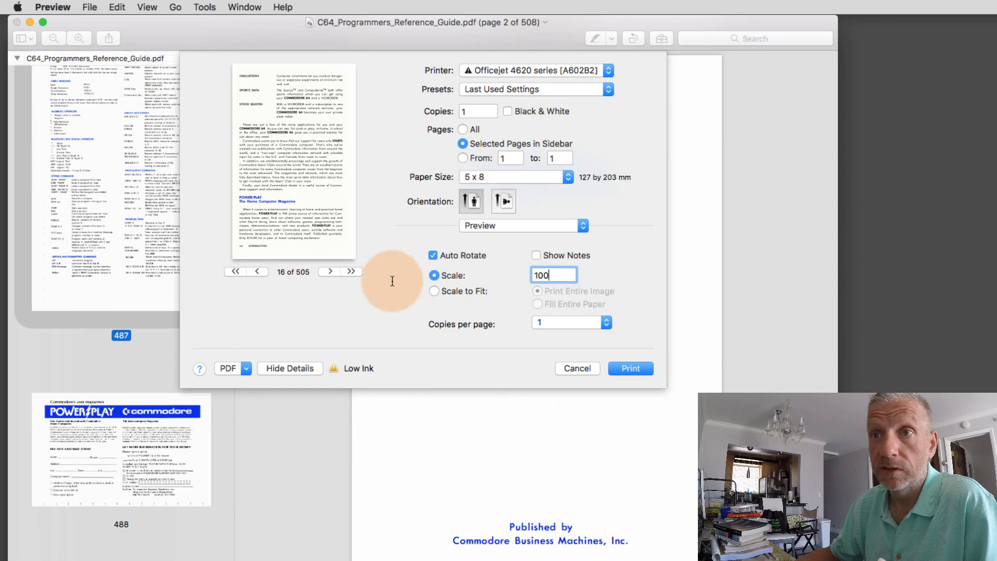
pyautogui.click(639, 371)
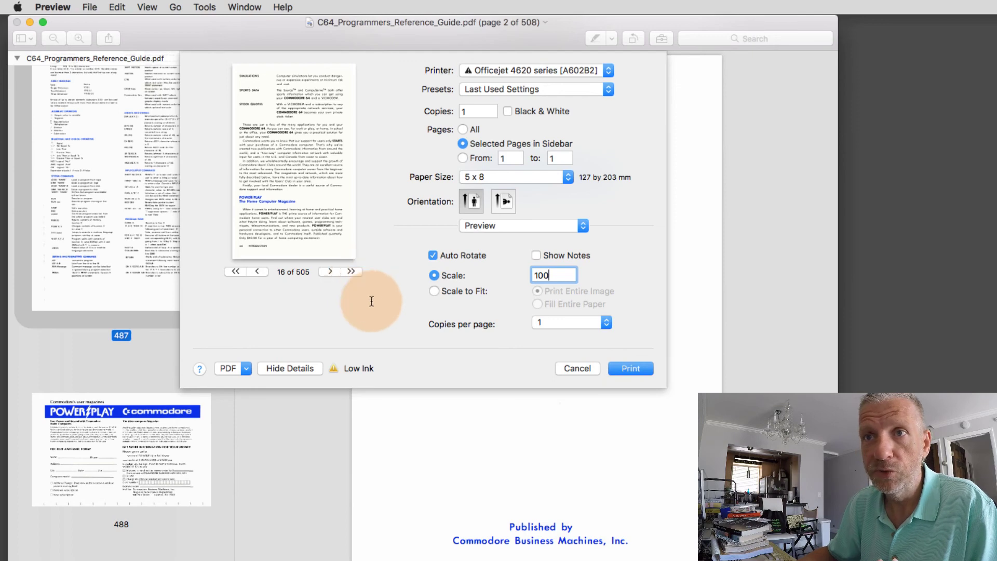
# Save the print output to the Desktop as a PDF named C64_Programmers_Reference_Guide-CS.pdf.
pyautogui.click(246, 369)
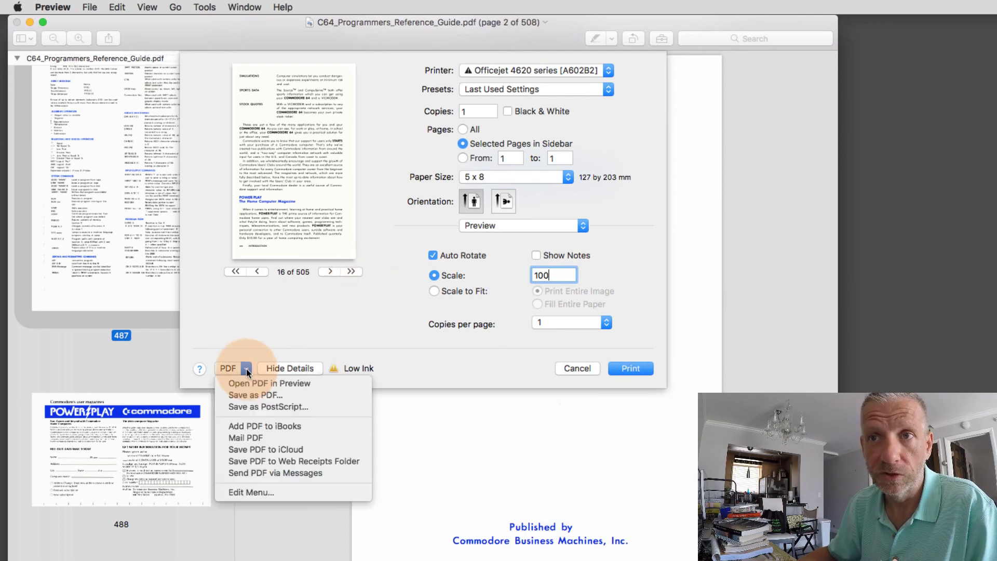
pyautogui.click(301, 394)
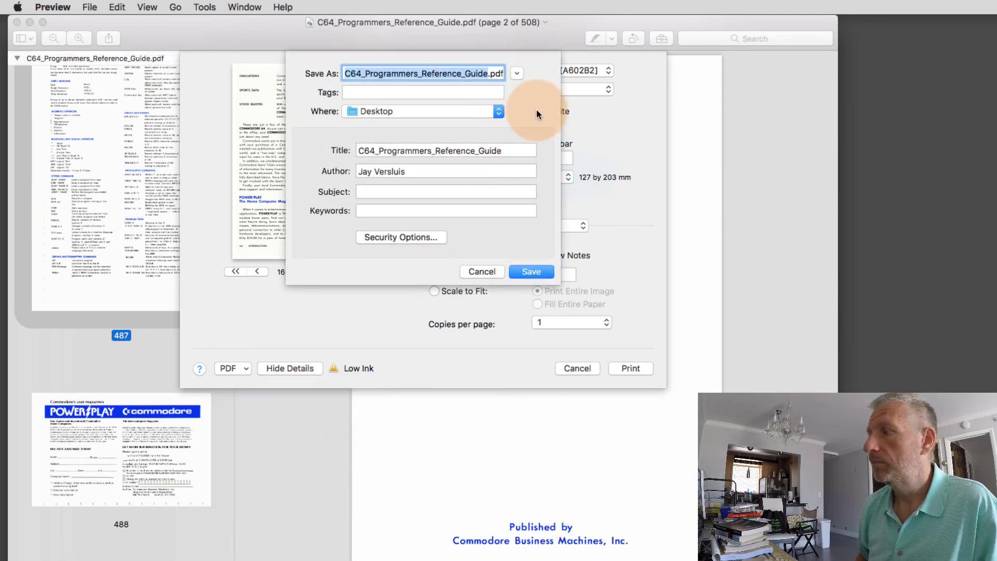
pyautogui.press('Right')
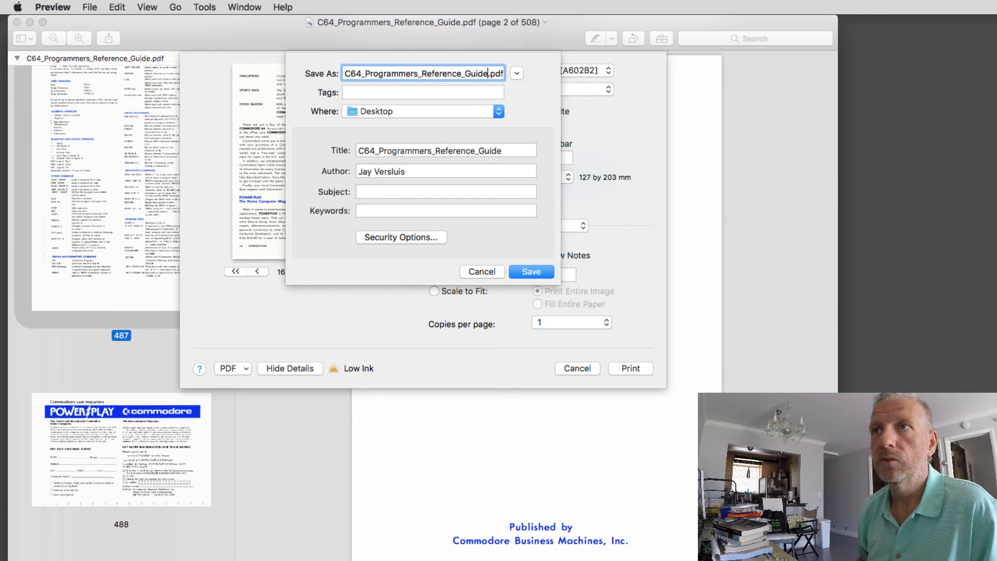
pyautogui.write('-')
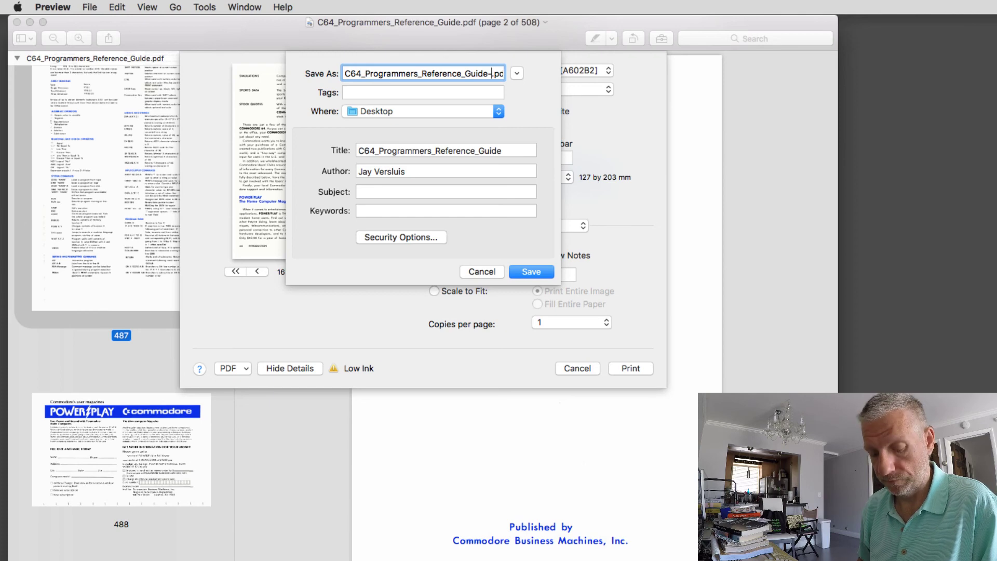
pyautogui.write('CS')
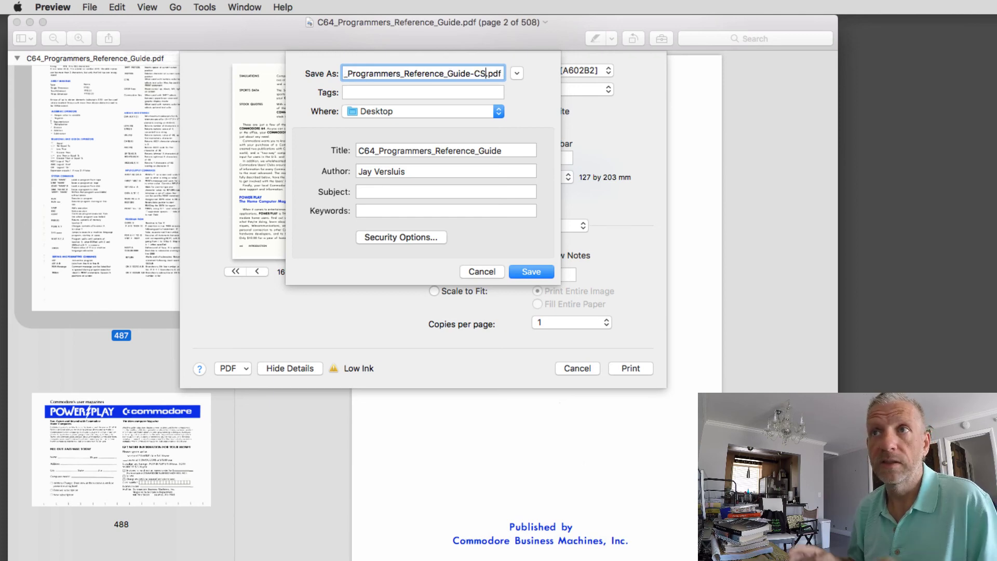
pyautogui.press('Return')
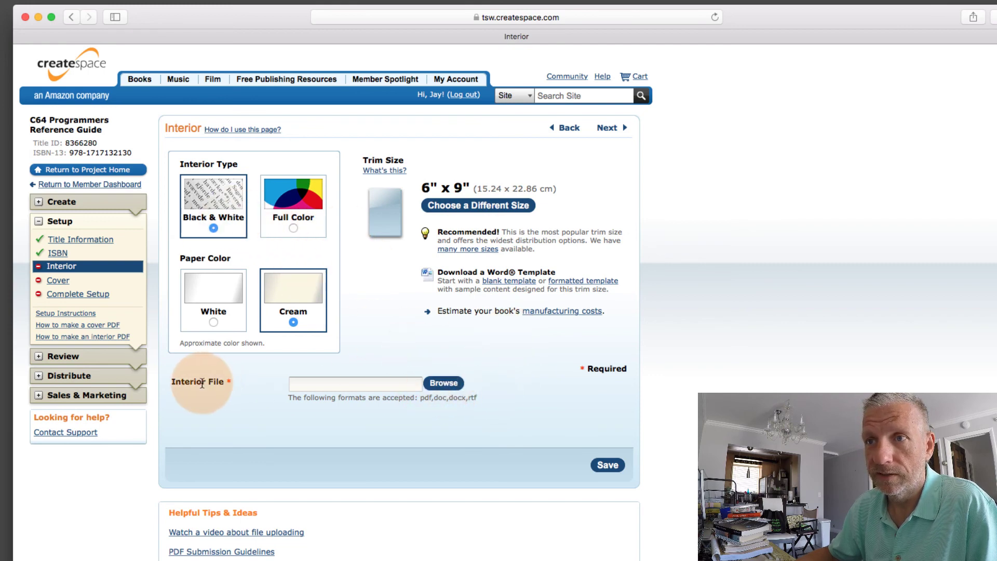
# Upload C64_Programmers_Reference_Guide-CS.pdf from the Desktop as the interior file and save the interior settings.
pyautogui.click(451, 382)
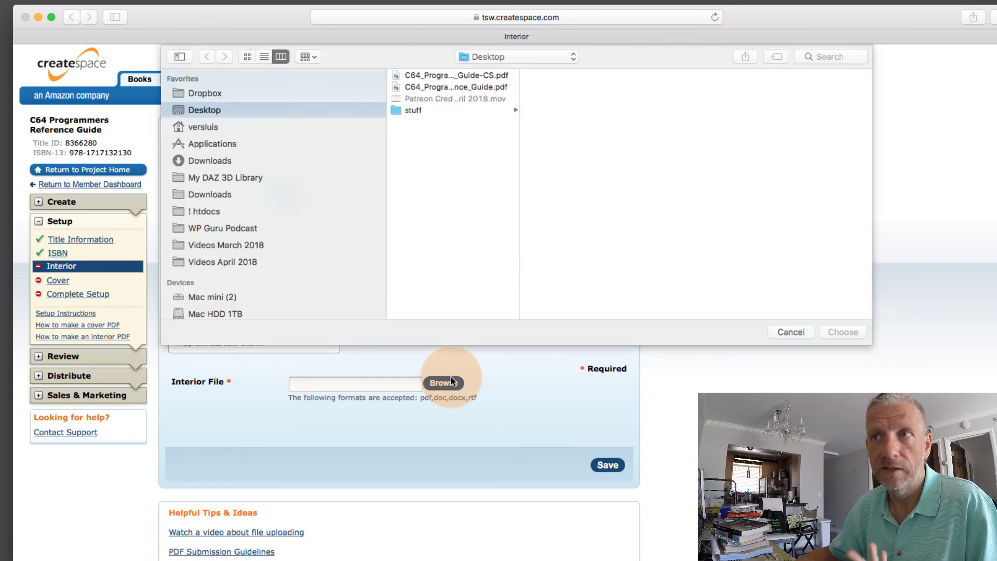
pyautogui.click(485, 76)
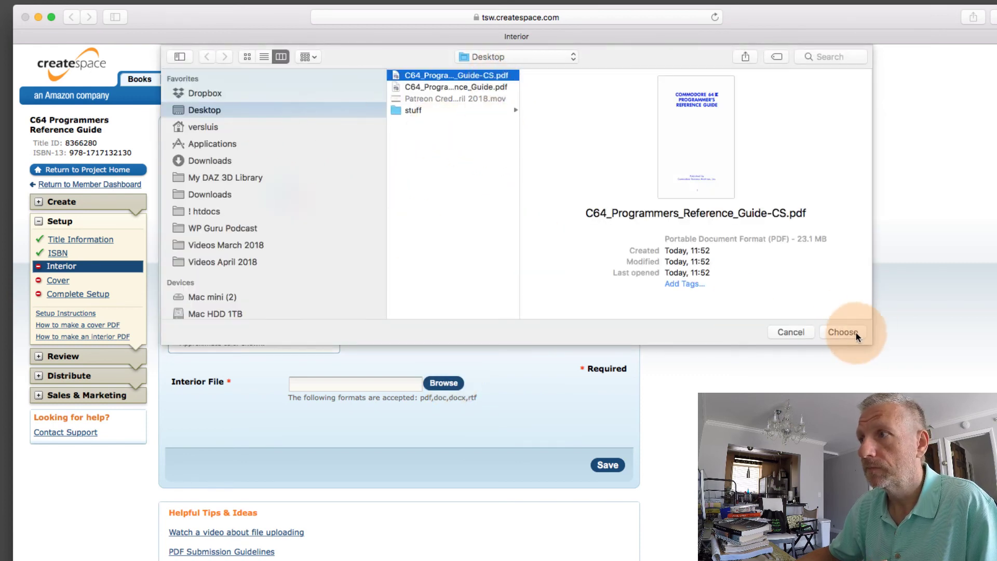
pyautogui.click(843, 332)
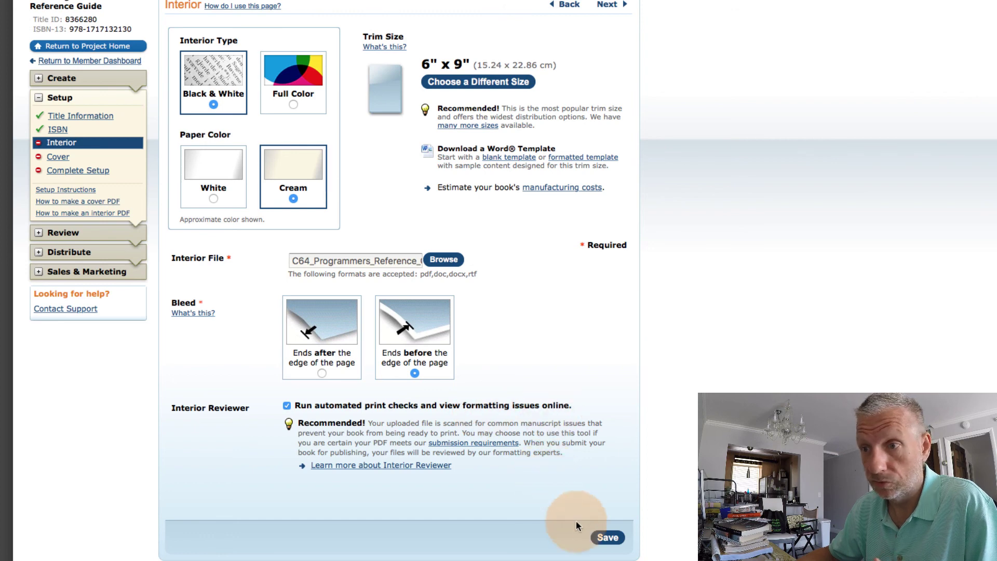
pyautogui.click(613, 540)
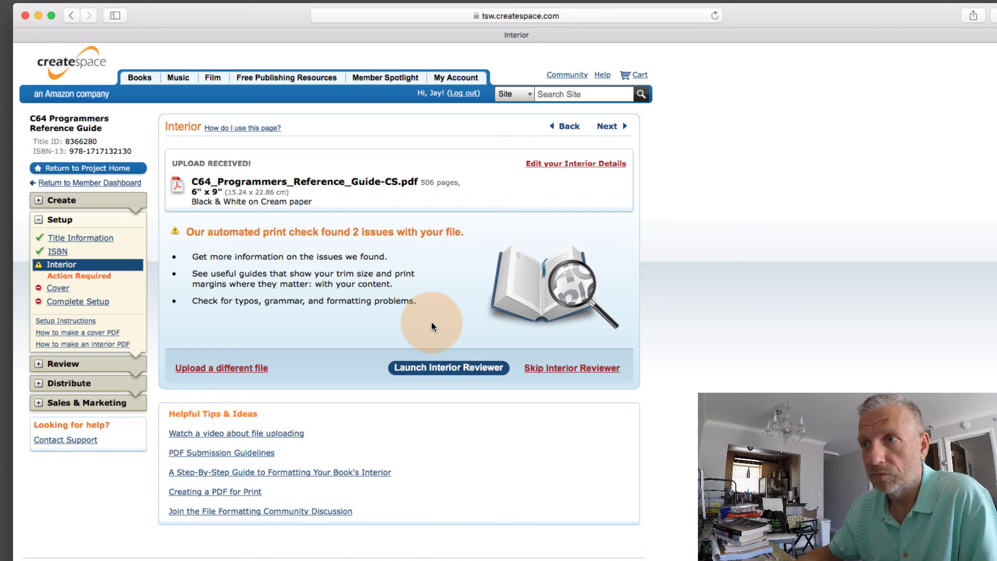
# Launch the Interior Reviewer and examine pages 1 to 11 for content placement within the dashed margin guides.
pyautogui.click(487, 369)
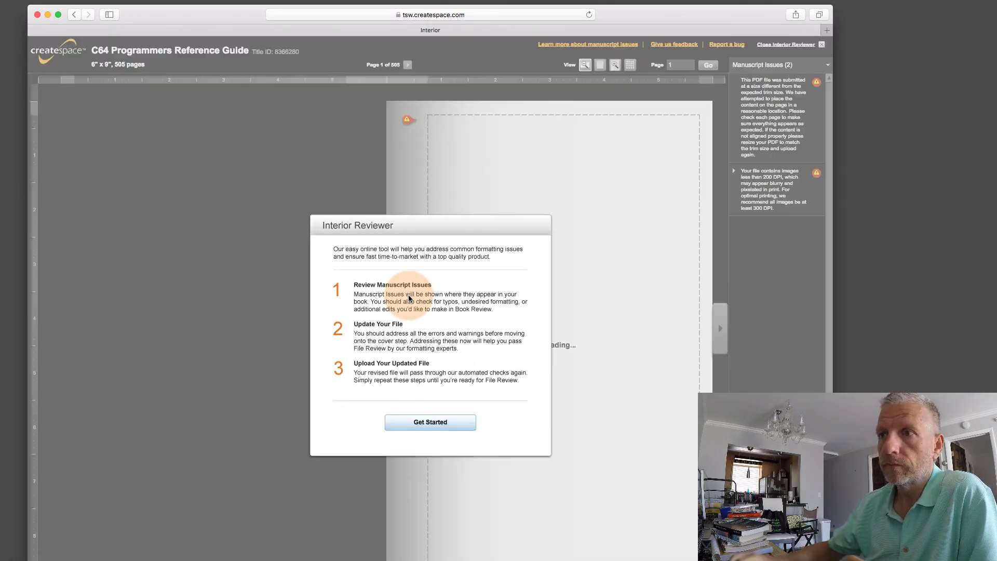
pyautogui.click(433, 422)
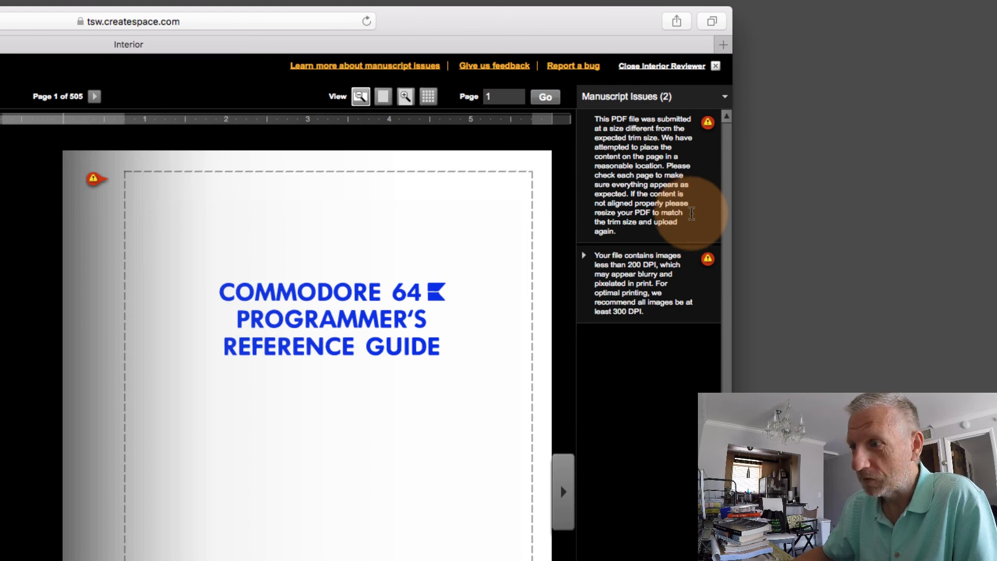
pyautogui.click(564, 494)
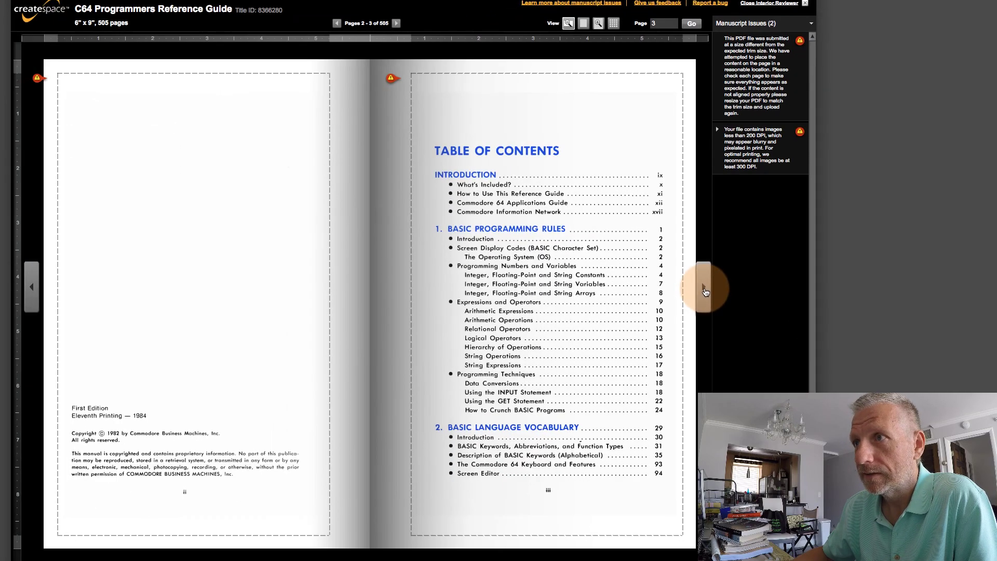
pyautogui.click(704, 292)
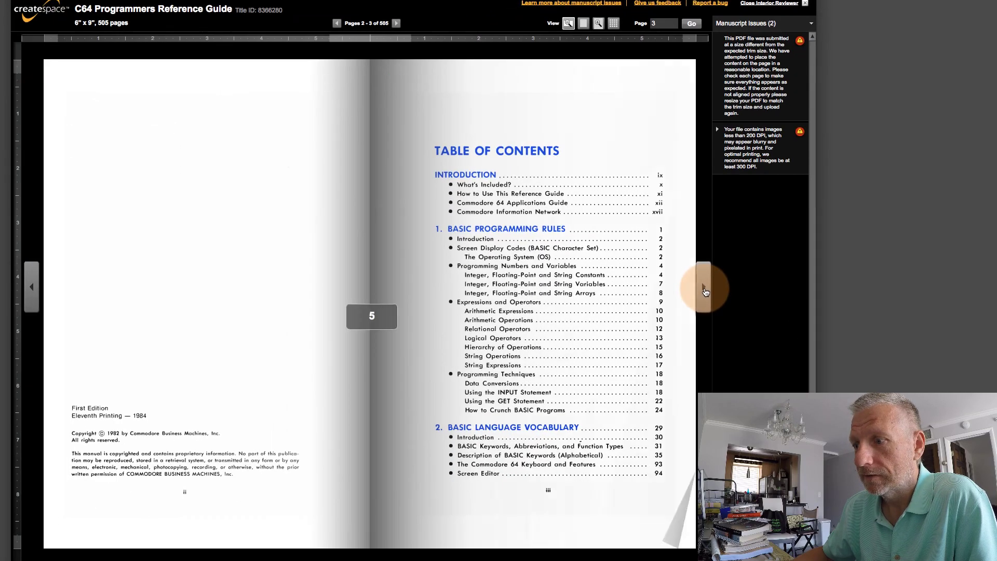
pyautogui.click(705, 292)
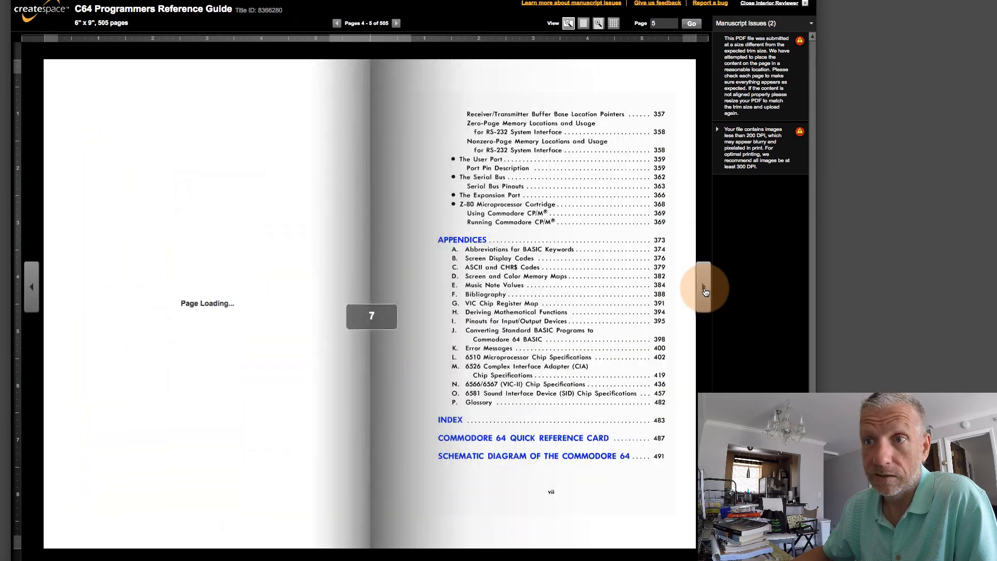
pyautogui.click(705, 292)
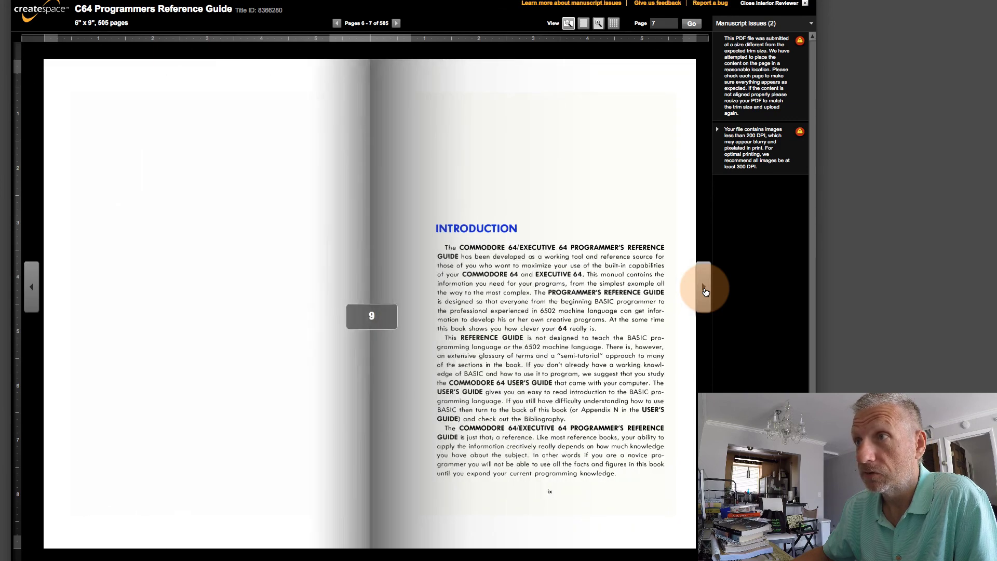
pyautogui.click(705, 284)
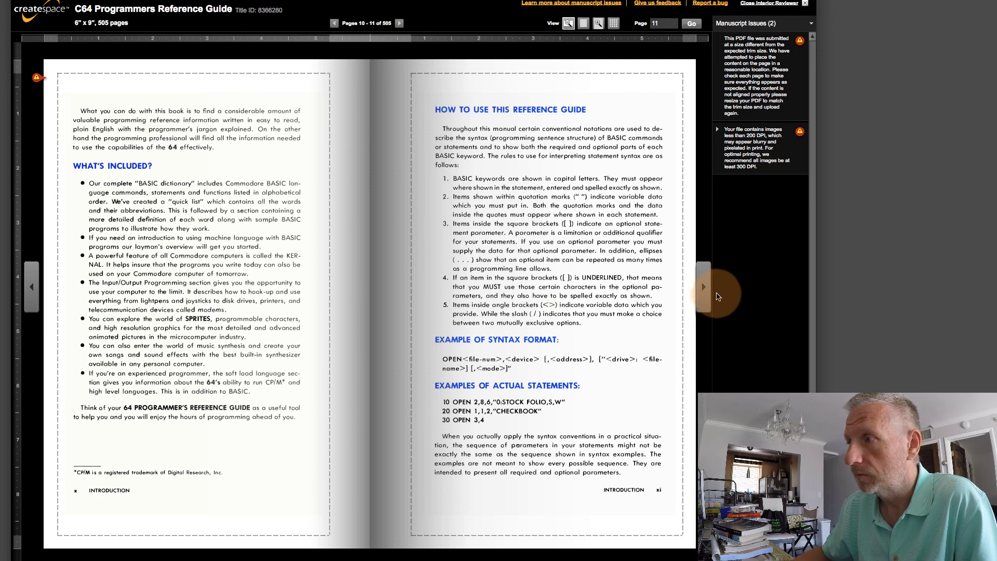
# Review the page spreads from page 12 to page 19 and open the issue marker on the Chapter 1 title page.
pyautogui.click(710, 296)
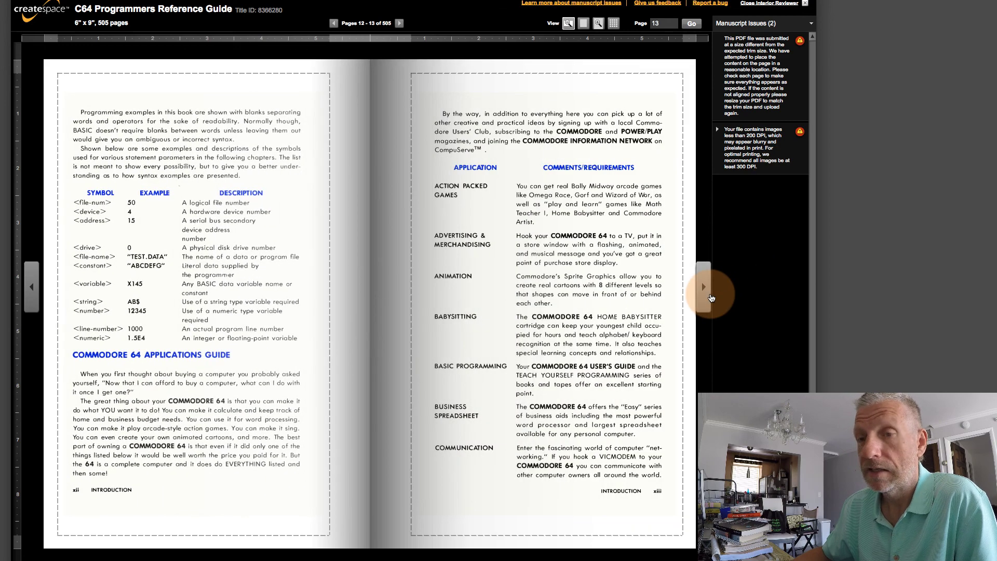
pyautogui.click(711, 297)
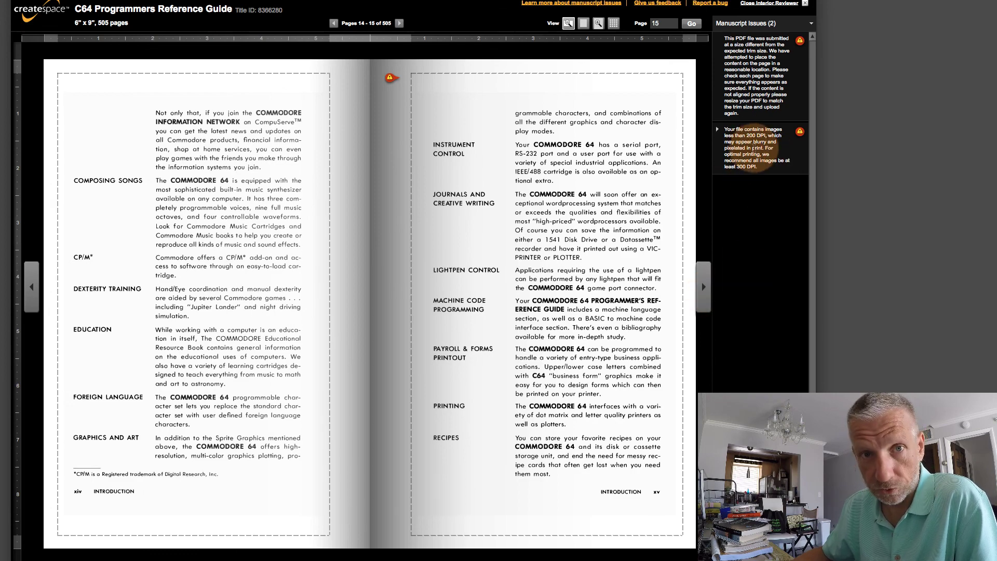
pyautogui.click(702, 306)
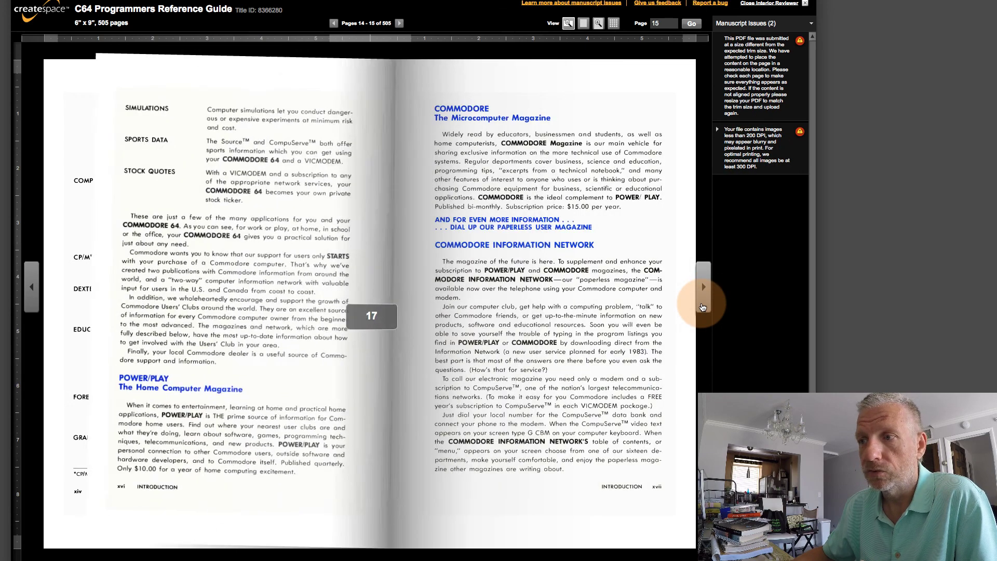
pyautogui.click(702, 307)
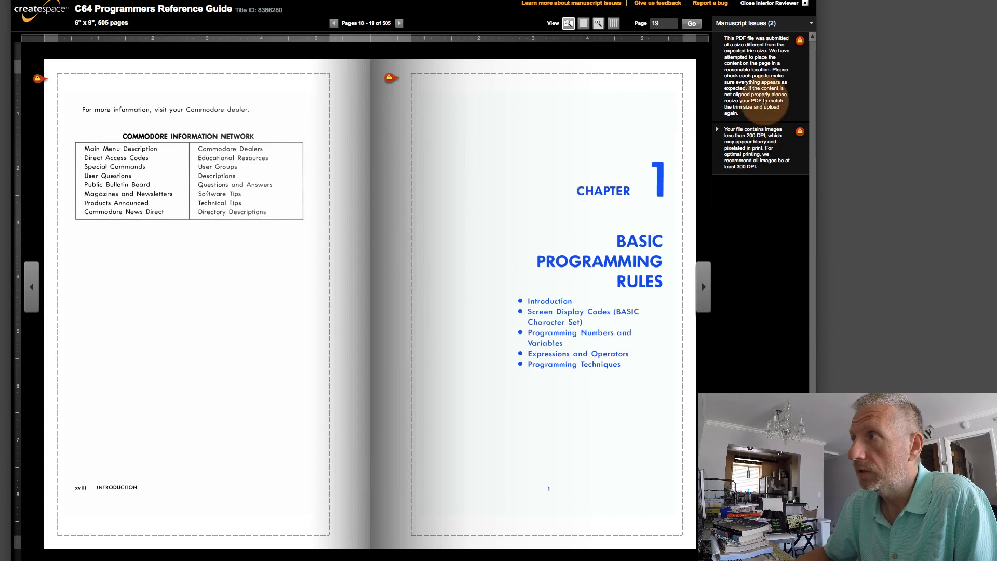
pyautogui.click(389, 78)
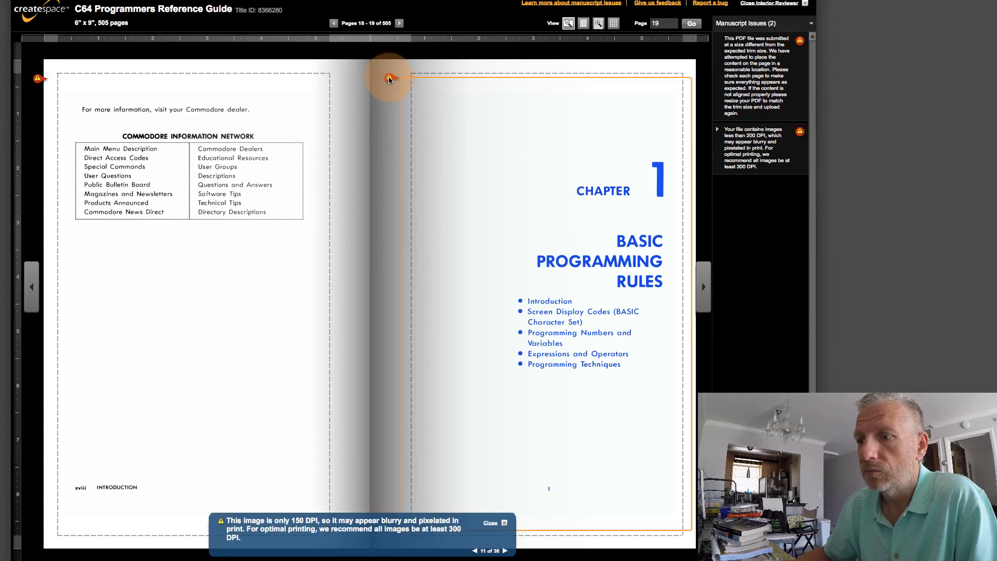